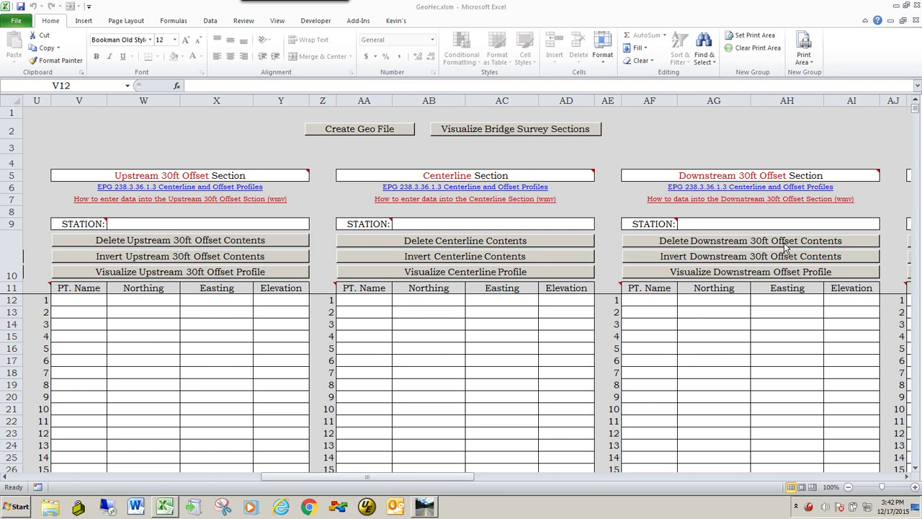
Switch to Power GEOPAK and open the Geometry.dgn drawing from the project's data folder
{"action": "key", "text": "alt+Tab"}
{"action": "key", "text": "alt+Tab"}
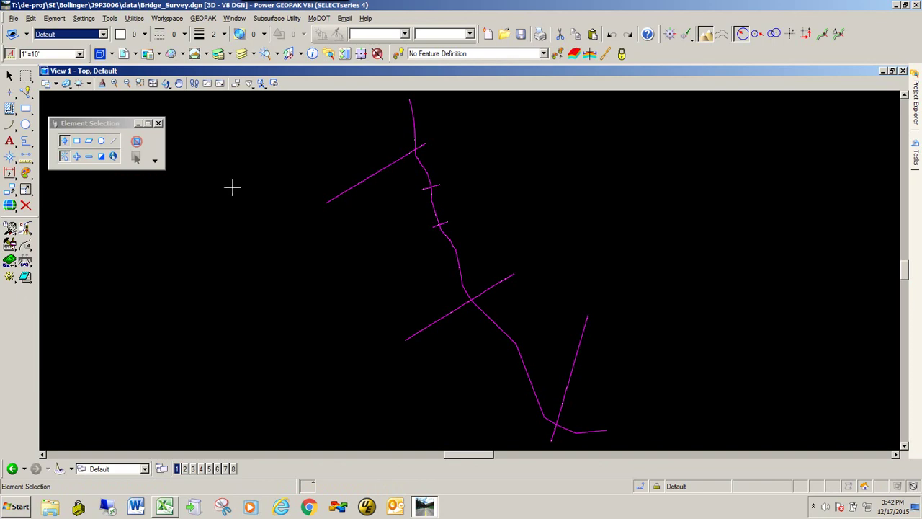
{"action": "left_click", "coordinate": [13, 18]}
{"action": "left_click", "coordinate": [25, 32]}
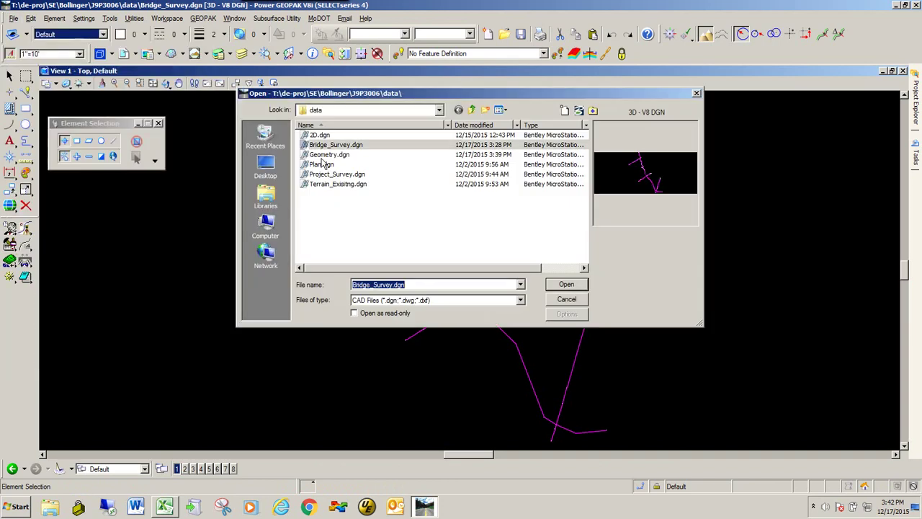
{"action": "double_click", "coordinate": [328, 154]}
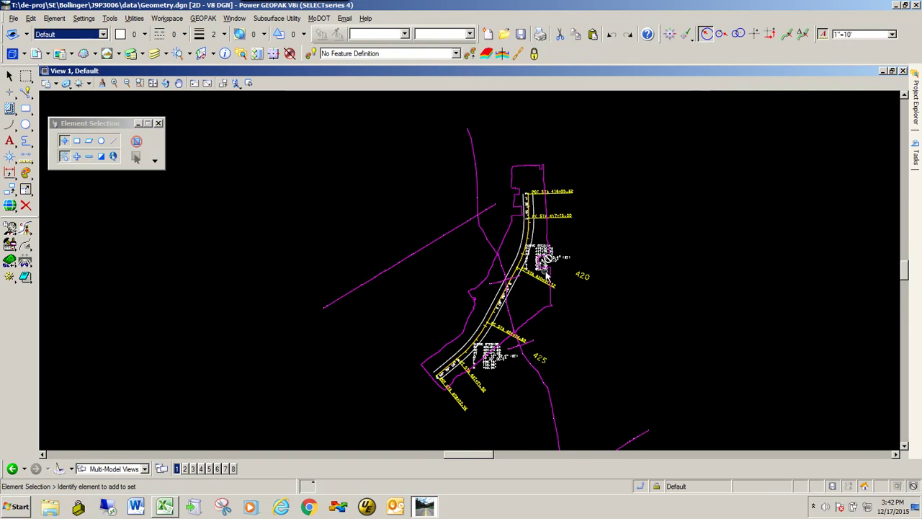
Delete the two existing 30 ft offset lines on both sides of the roadway centerline
{"action": "scroll", "coordinate": [542, 270], "scroll_direction": "up", "scroll_amount": 5}
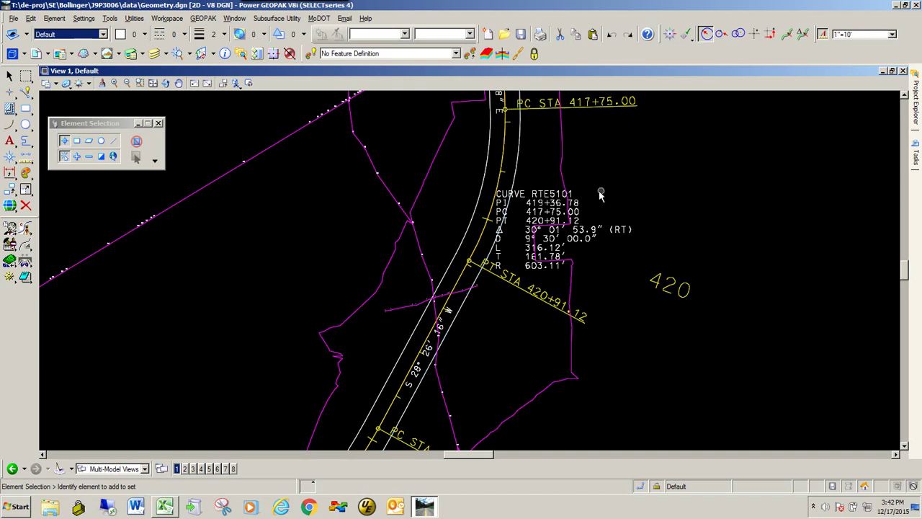
{"action": "scroll", "coordinate": [473, 273], "scroll_direction": "down", "scroll_amount": 2}
{"action": "scroll", "coordinate": [473, 273], "scroll_direction": "down", "scroll_amount": 1}
{"action": "scroll", "coordinate": [461, 288], "scroll_direction": "up", "scroll_amount": 6}
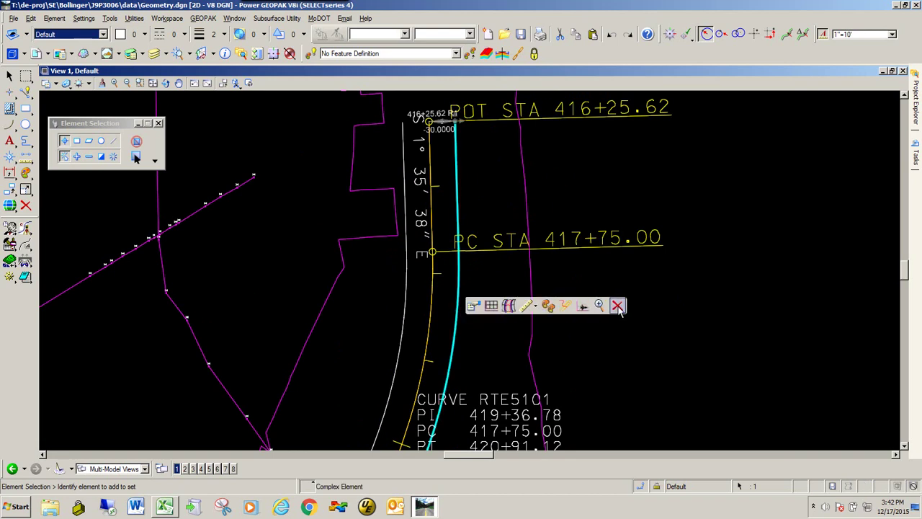
{"action": "left_click", "coordinate": [405, 312]}
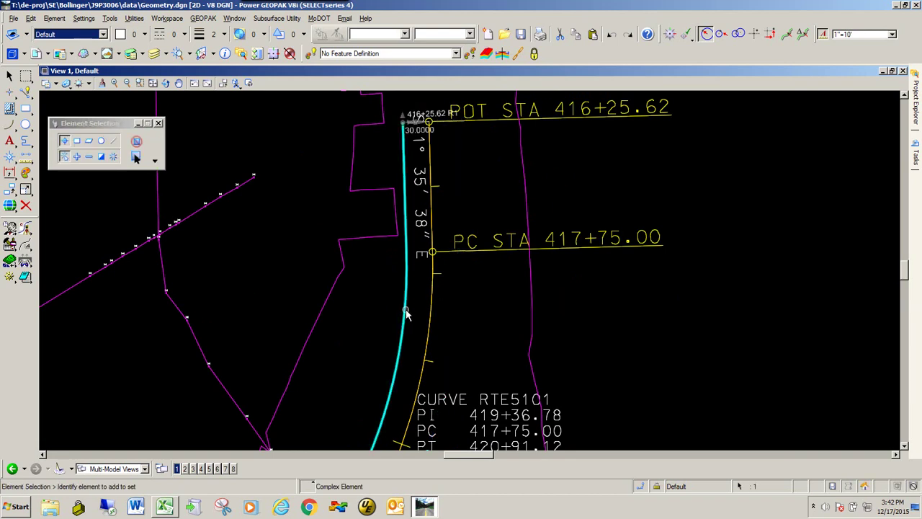
{"action": "left_click", "coordinate": [569, 303]}
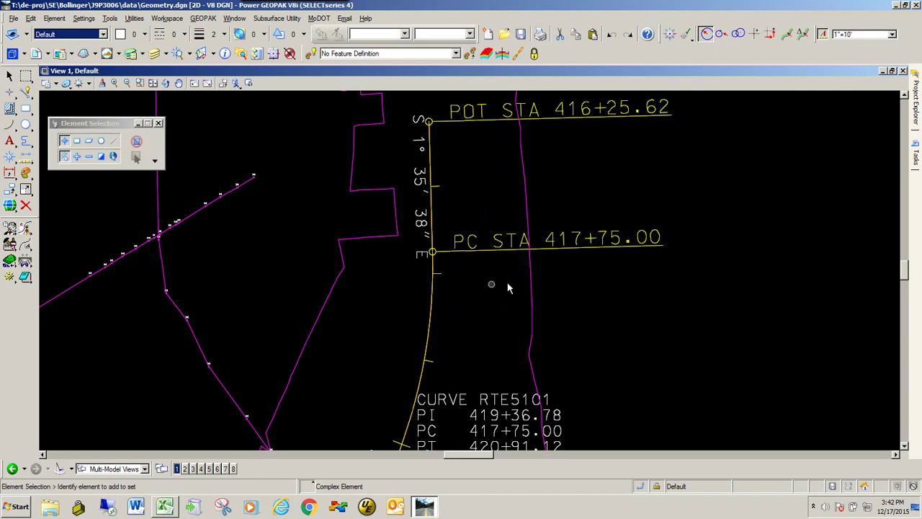
Offset the entire RTE51 centerline by 30 ft with Single Offset Entire Element, mirrored to both sides
{"action": "mouse_move", "coordinate": [917, 159]}
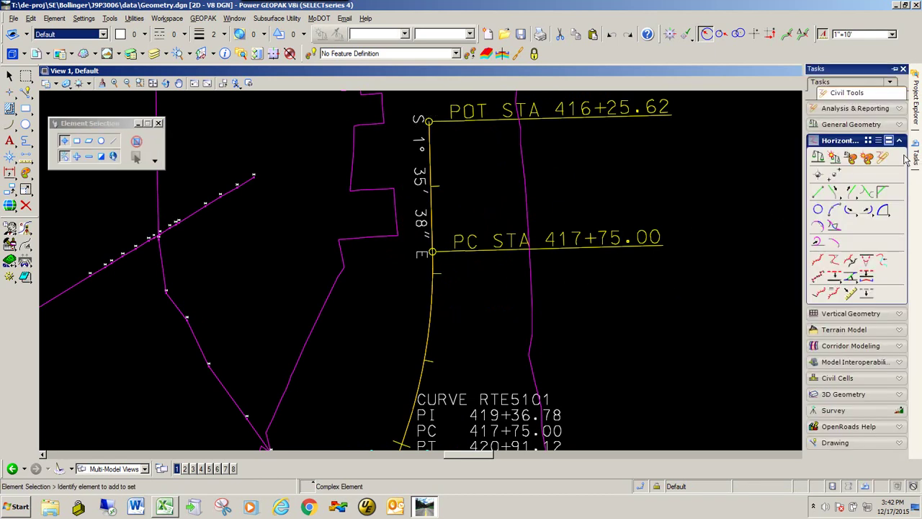
{"action": "left_click", "coordinate": [834, 280]}
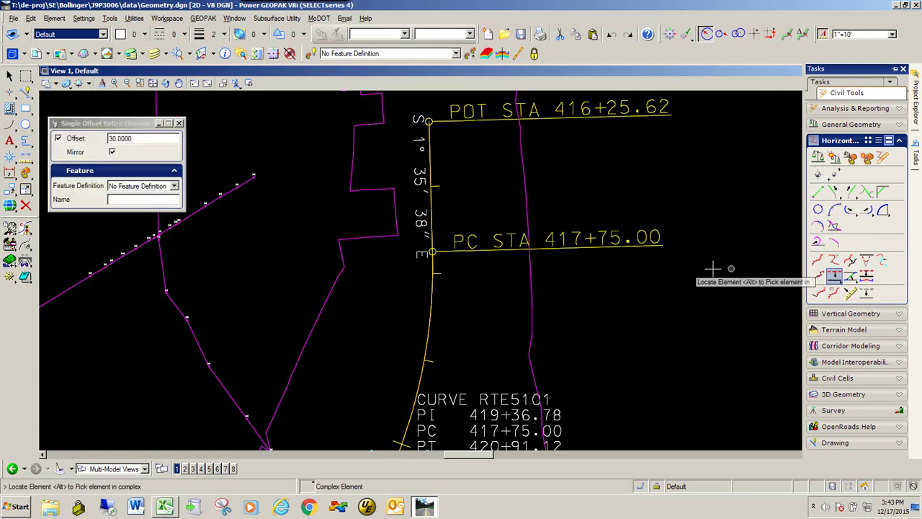
{"action": "left_click_drag", "start_coordinate": [118, 128], "coordinate": [275, 167]}
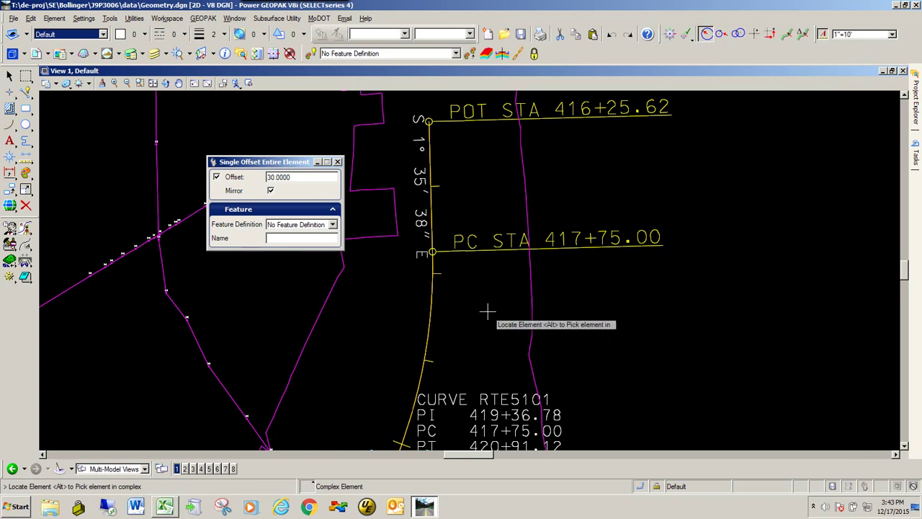
{"action": "left_click", "coordinate": [428, 306]}
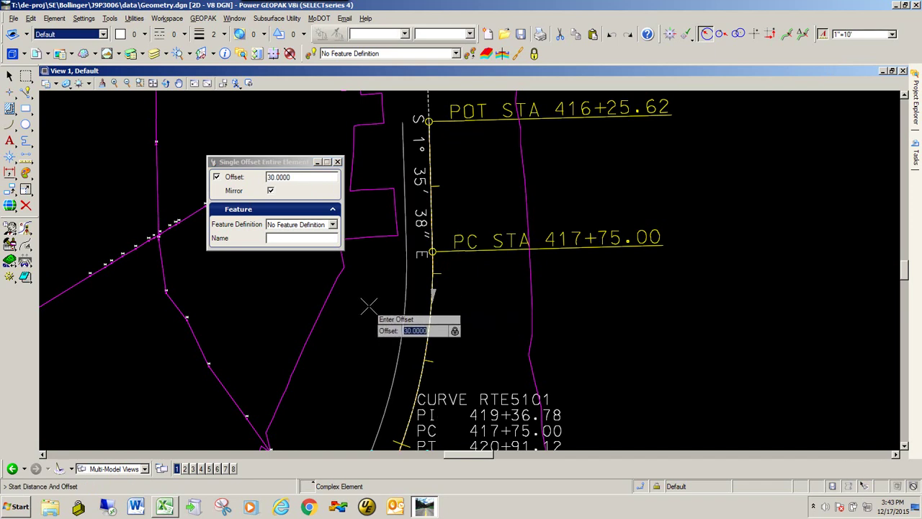
{"action": "key", "text": "Return"}
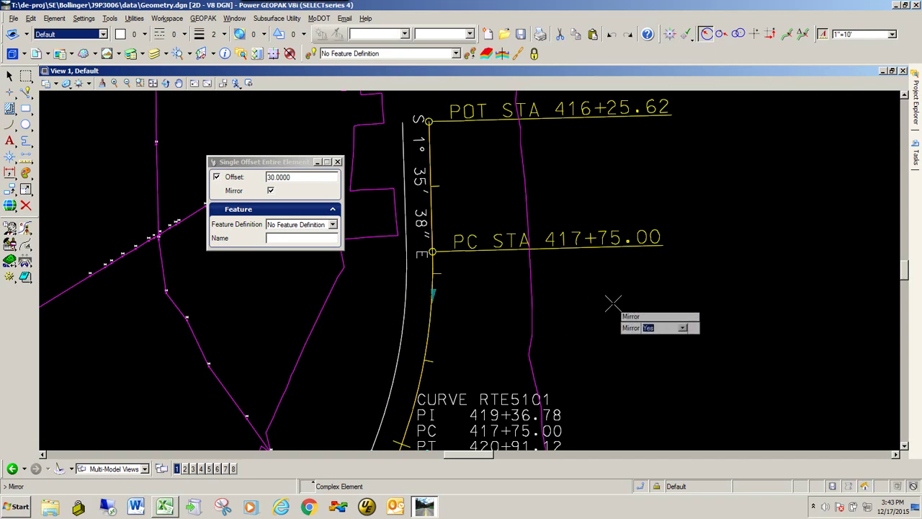
{"action": "key", "text": "Return"}
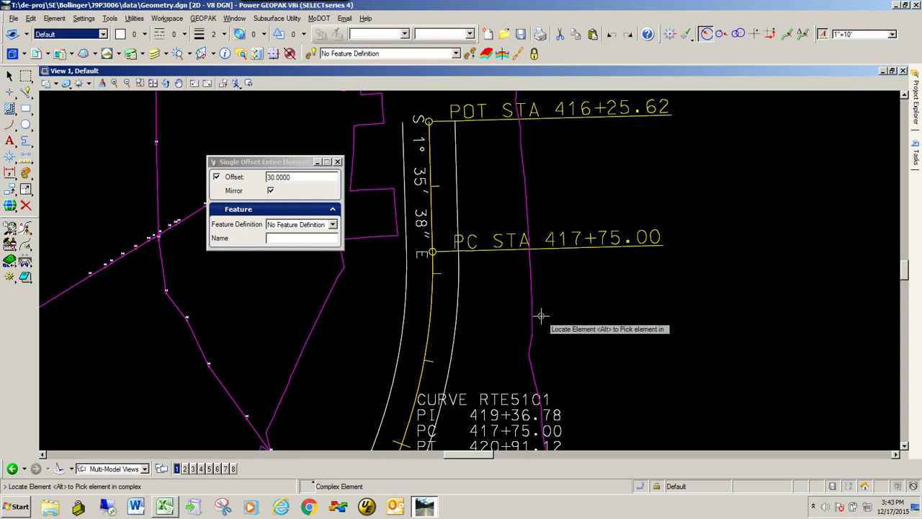
{"action": "key", "text": "Escape"}
{"action": "left_click_drag", "start_coordinate": [274, 164], "coordinate": [122, 121]}
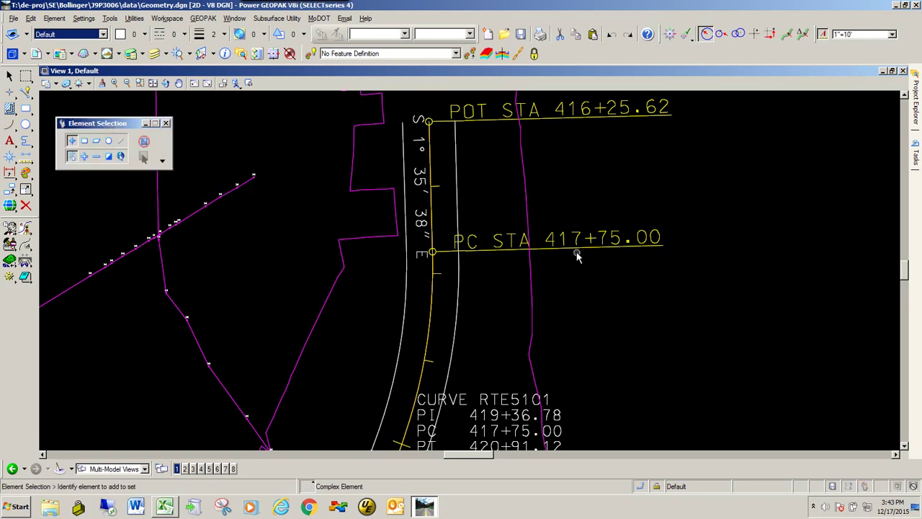
Open the RTE51 centerline's profile model in View 8 and place its window beside the plan geometry
{"action": "scroll", "coordinate": [546, 260], "scroll_direction": "down", "scroll_amount": 4}
{"action": "scroll", "coordinate": [540, 292], "scroll_direction": "up", "scroll_amount": 4}
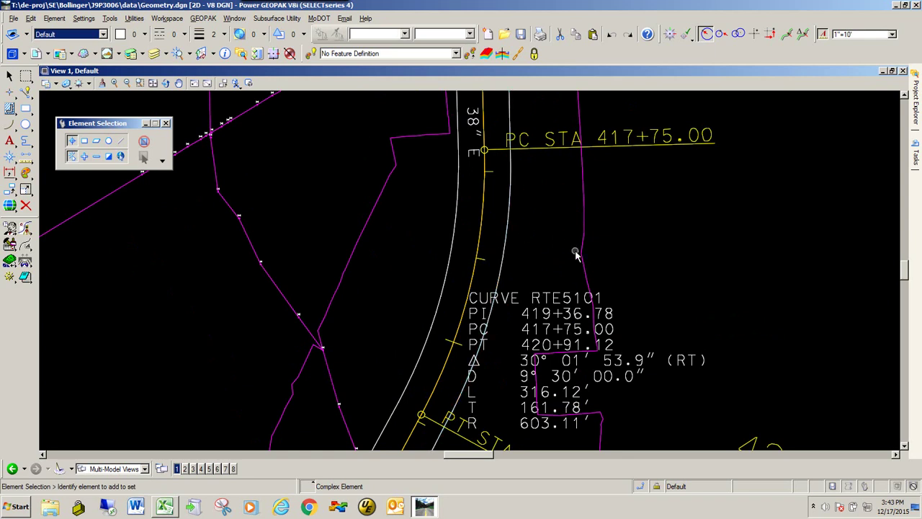
{"action": "left_click", "coordinate": [483, 214]}
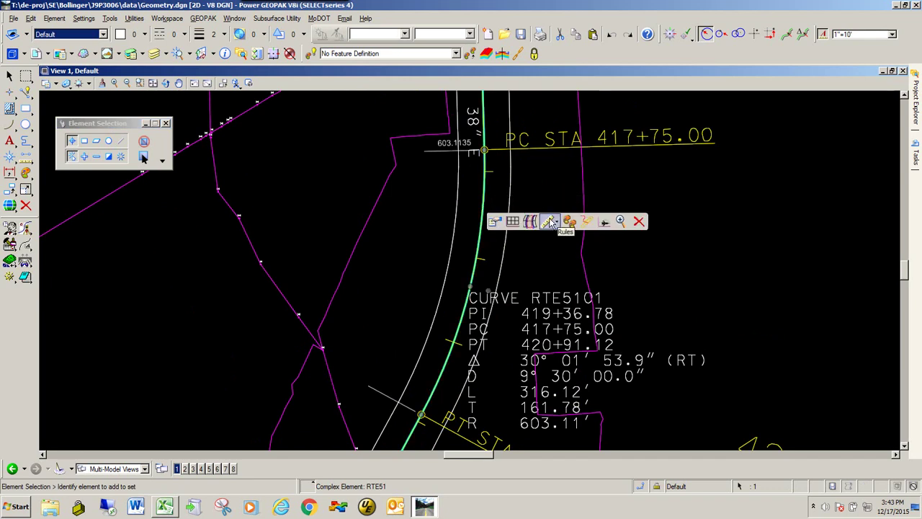
{"action": "left_click", "coordinate": [512, 222]}
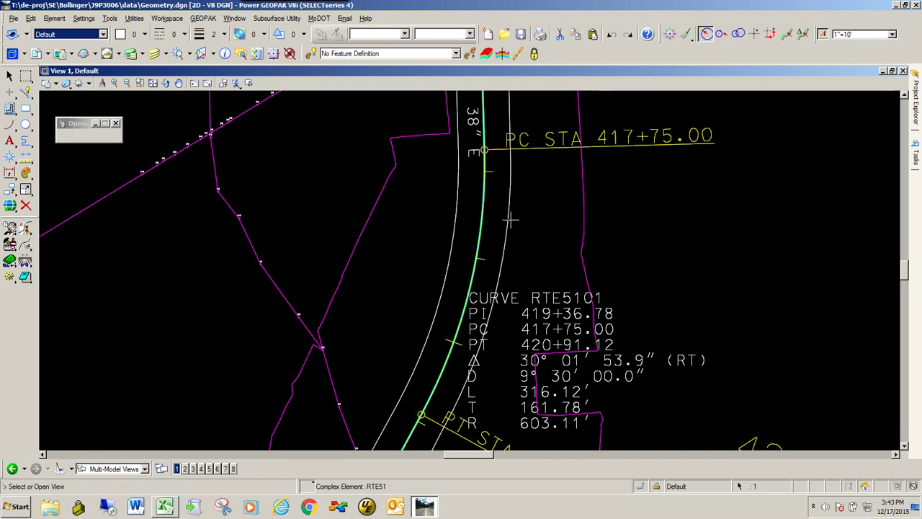
{"action": "left_click", "coordinate": [233, 469]}
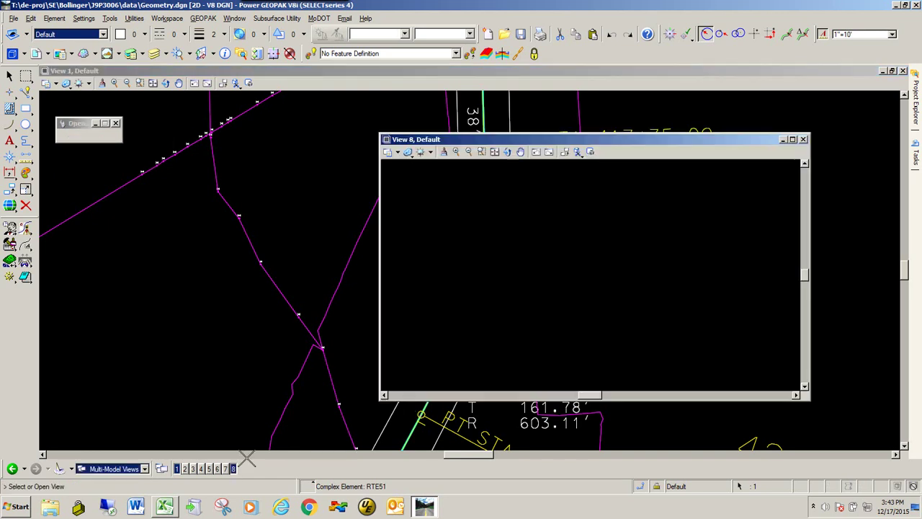
{"action": "left_click", "coordinate": [457, 228]}
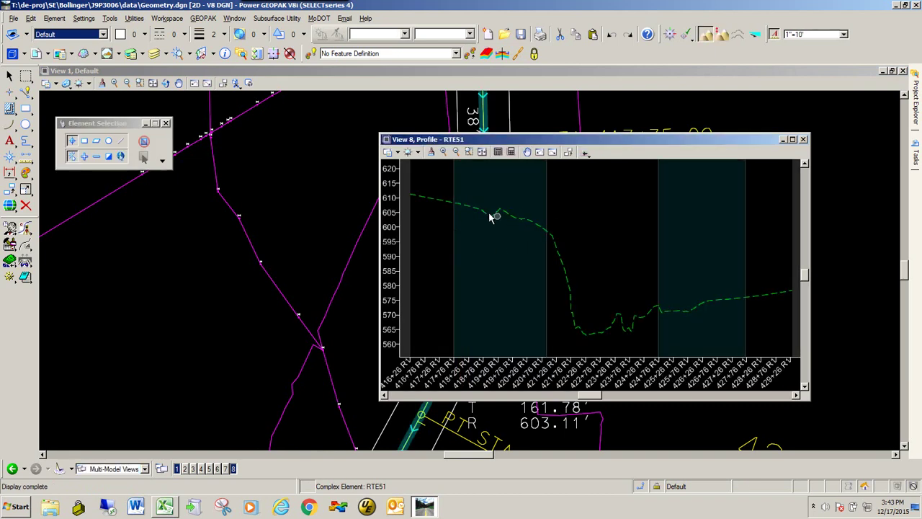
{"action": "left_click_drag", "start_coordinate": [490, 141], "coordinate": [682, 168]}
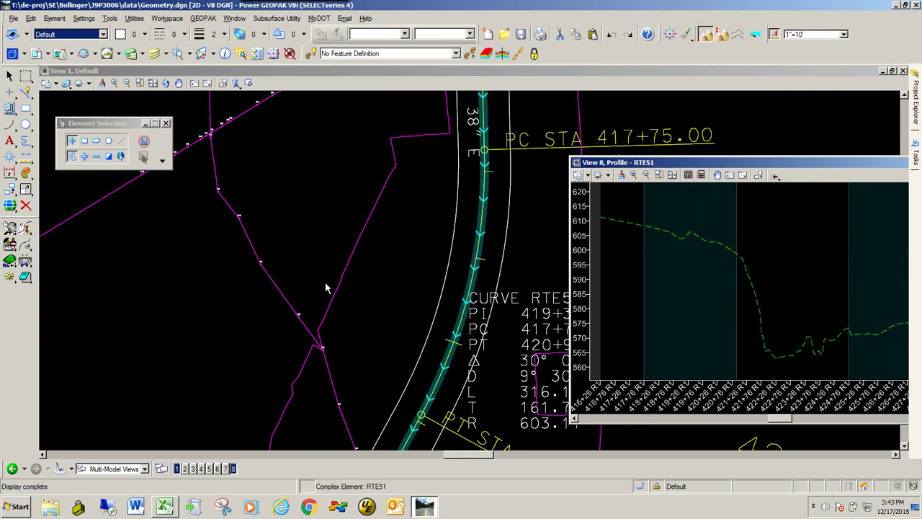
{"action": "left_click_drag", "start_coordinate": [713, 161], "coordinate": [615, 128]}
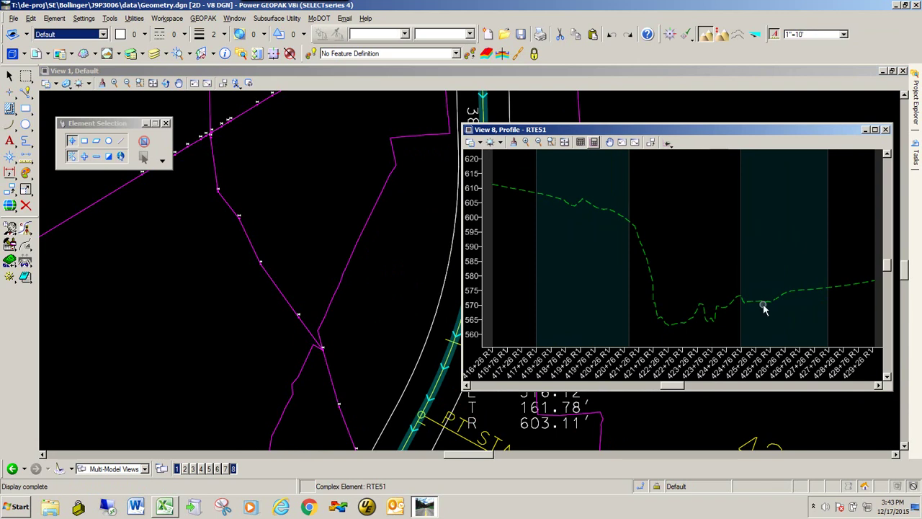
Generate a report of the existing terrain surface profile using the VerticalAlignmentPointsXY.xsl style sheet
{"action": "left_click", "coordinate": [609, 213]}
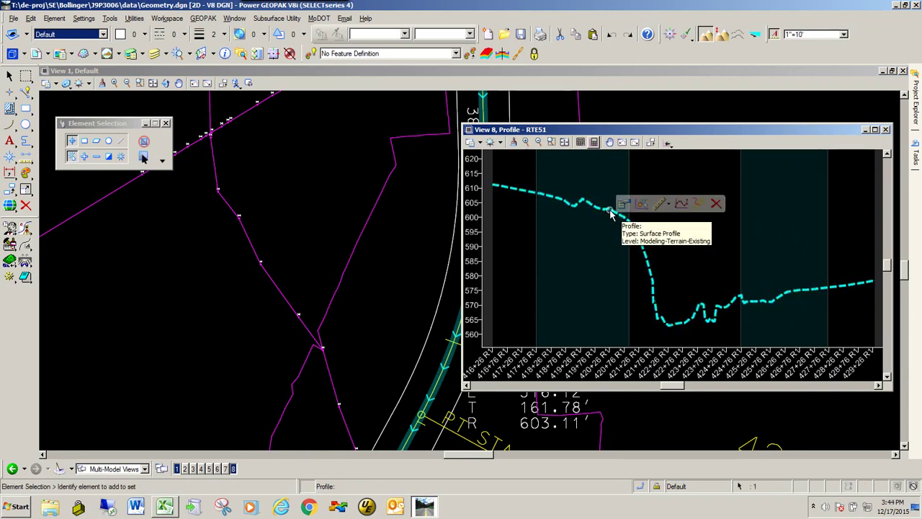
{"action": "left_click", "coordinate": [697, 204]}
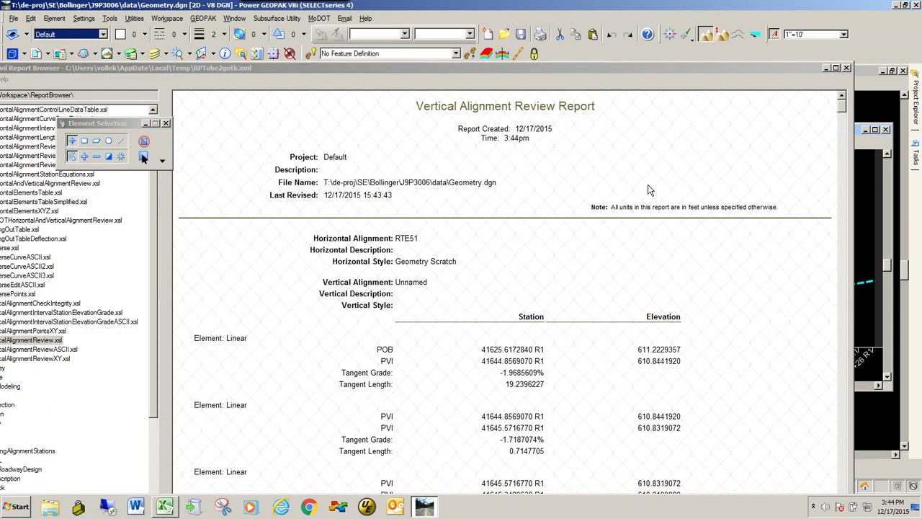
{"action": "left_click_drag", "start_coordinate": [365, 72], "coordinate": [418, 18]}
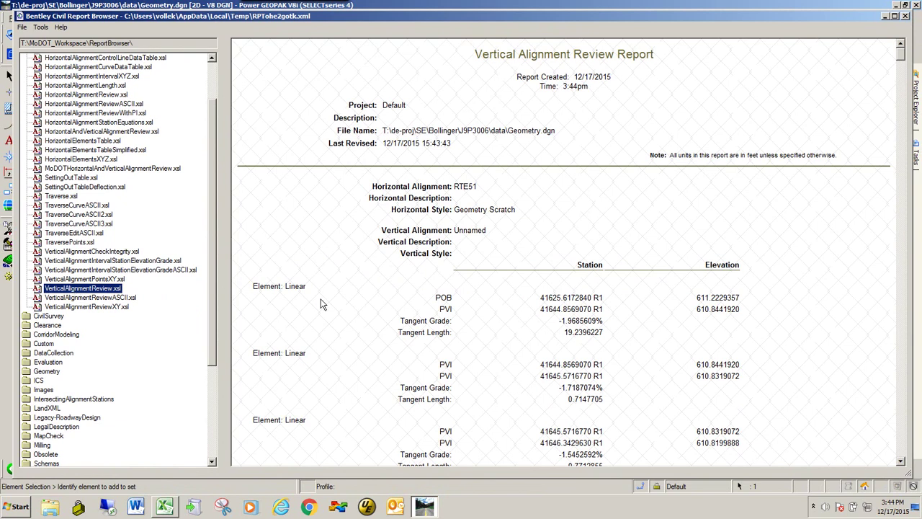
{"action": "left_click", "coordinate": [82, 278]}
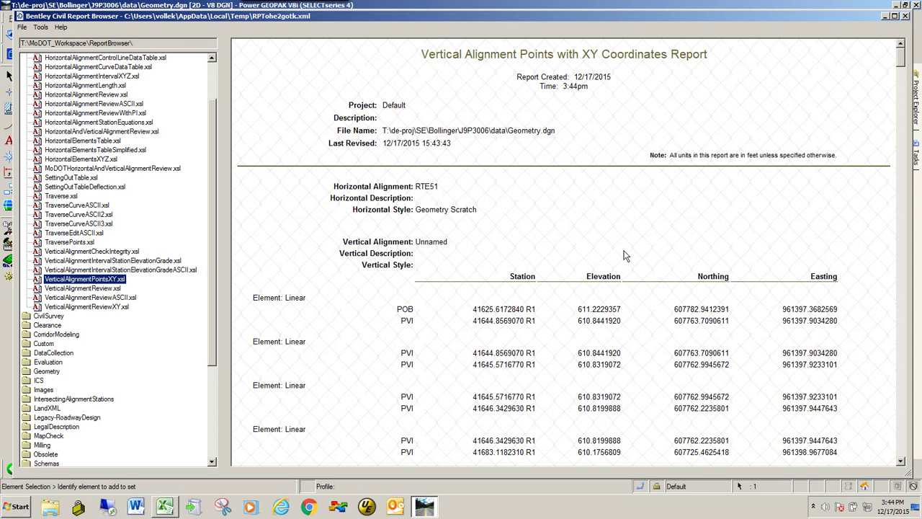
Export the Vertical Alignment Points with XY Coordinates report to Microsoft Excel and reduce the workbook window from full screen
{"action": "right_click", "coordinate": [567, 217]}
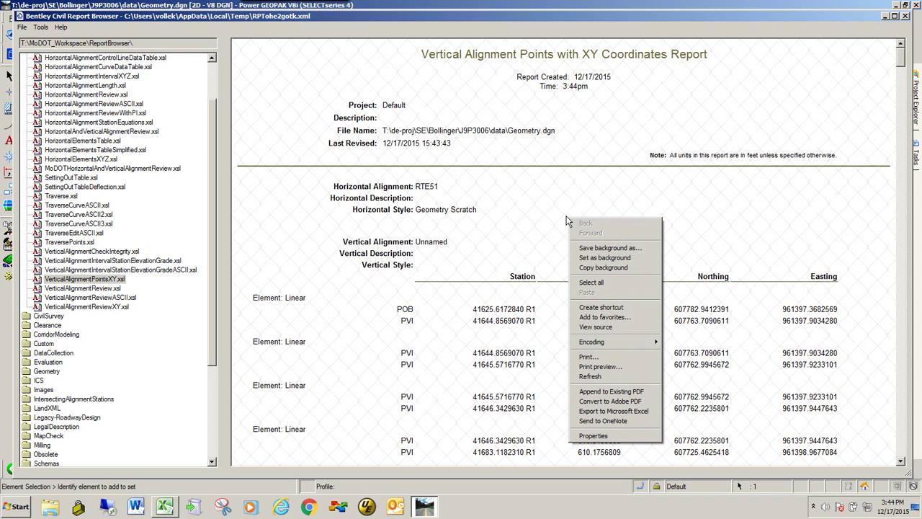
{"action": "left_click", "coordinate": [623, 412]}
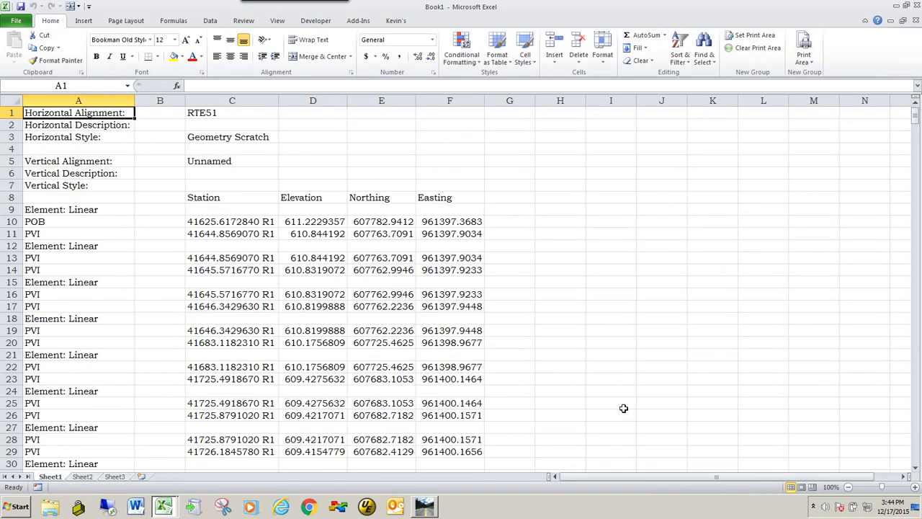
{"action": "double_click", "coordinate": [375, 10]}
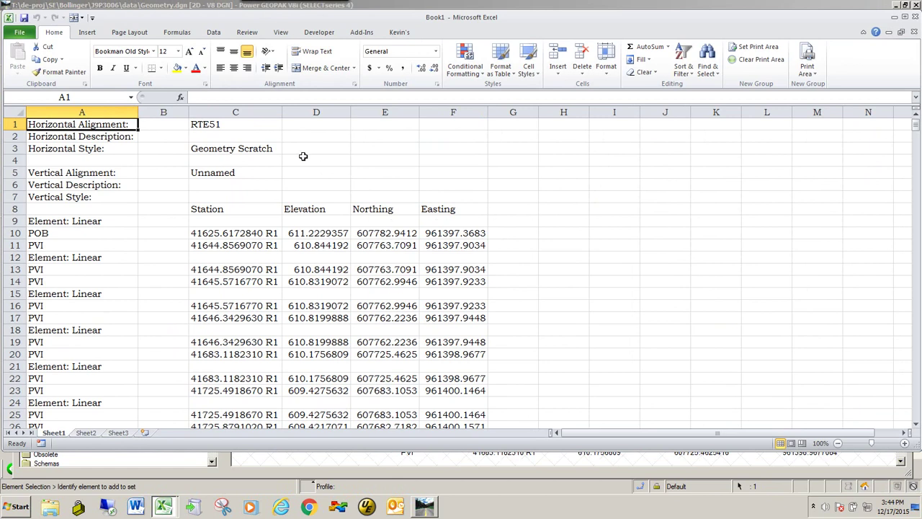
Move the Elevation column from column D to column G so it follows Northing and Easting
{"action": "left_click", "coordinate": [314, 112]}
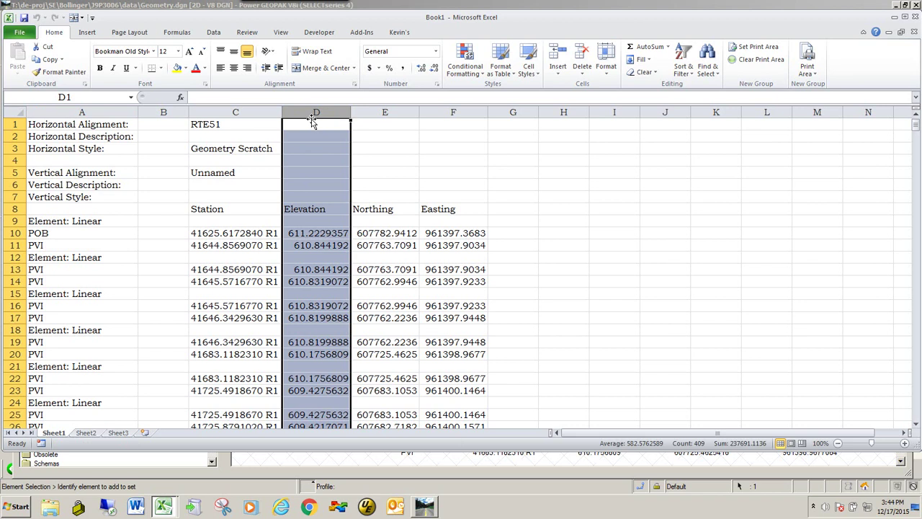
{"action": "left_click_drag", "start_coordinate": [313, 124], "coordinate": [497, 126]}
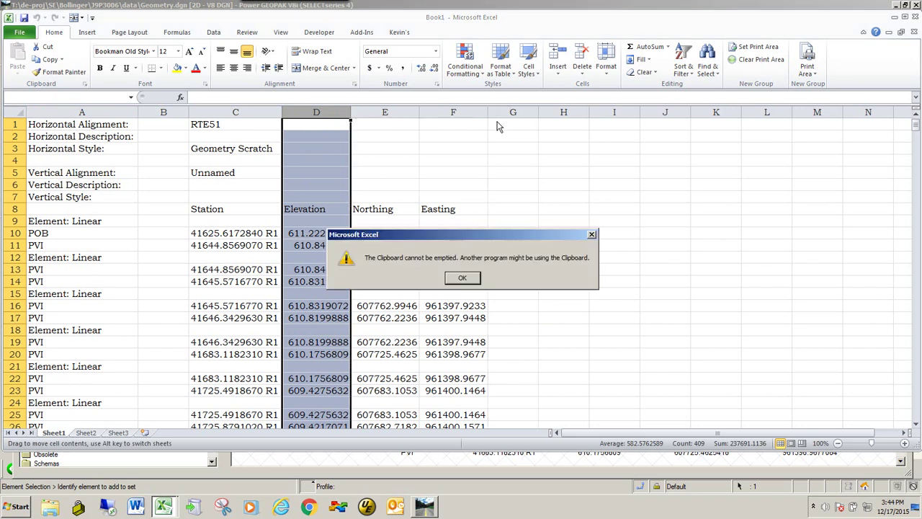
{"action": "left_click_drag", "start_coordinate": [406, 235], "coordinate": [373, 171]}
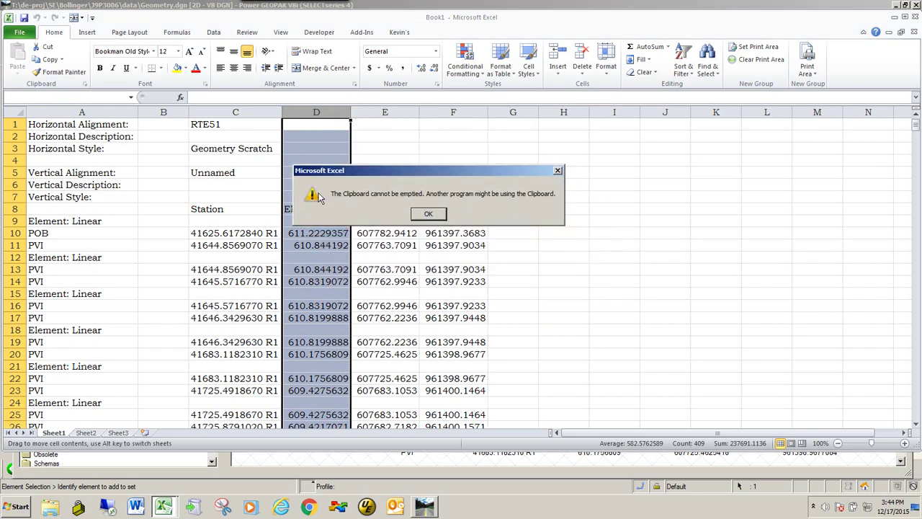
{"action": "left_click", "coordinate": [431, 214]}
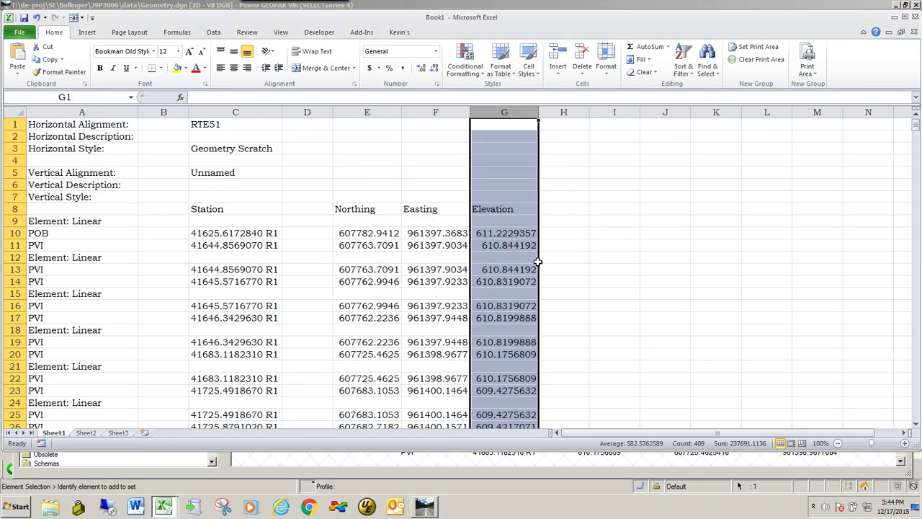
{"action": "left_click", "coordinate": [613, 245]}
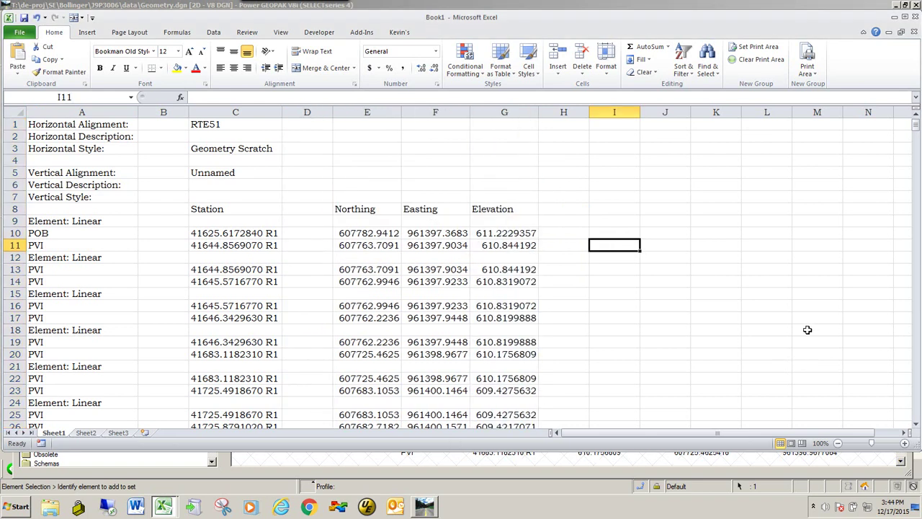
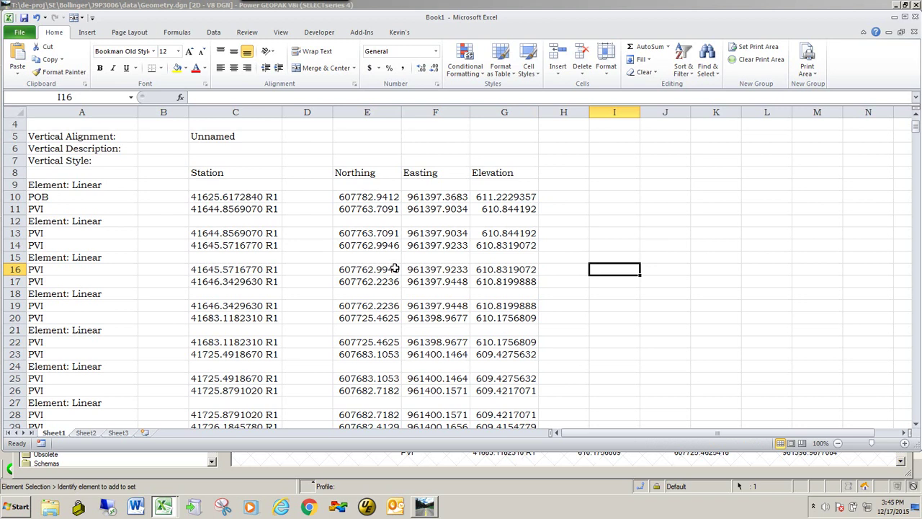
Examine the blank Northing, Easting and Elevation cells in rows 15 and 12 between the point pairs
{"action": "left_click_drag", "start_coordinate": [362, 256], "coordinate": [475, 257]}
{"action": "left_click_drag", "start_coordinate": [371, 221], "coordinate": [497, 222]}
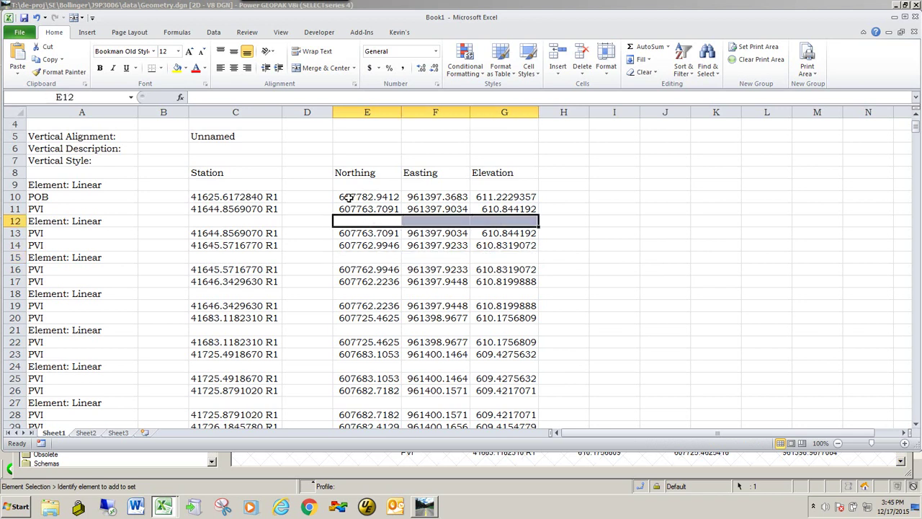
Copy the Northing, Easting and Elevation values in E10:G620 and paste them into the Centerline Section of GeoHec.xlsm, starting at cell AB12
{"action": "left_click_drag", "start_coordinate": [347, 199], "coordinate": [504, 390]}
{"action": "right_click", "coordinate": [370, 154]}
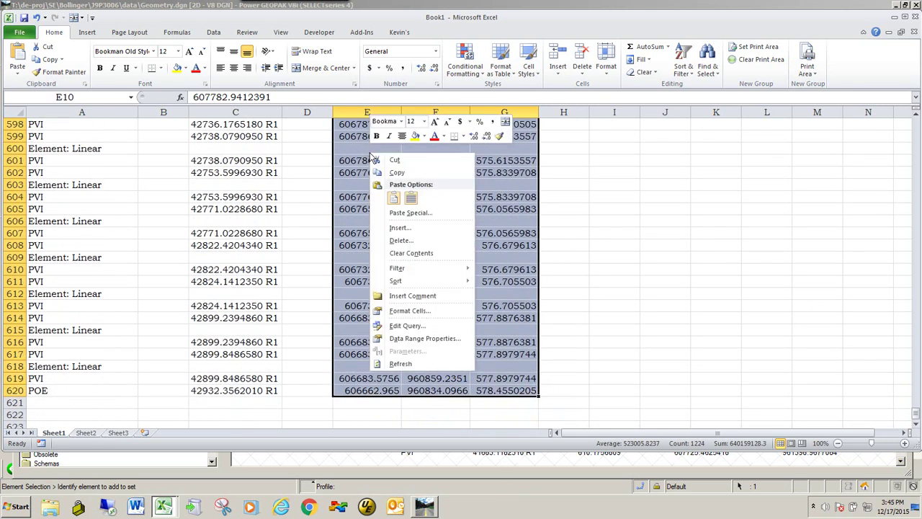
{"action": "left_click", "coordinate": [393, 173]}
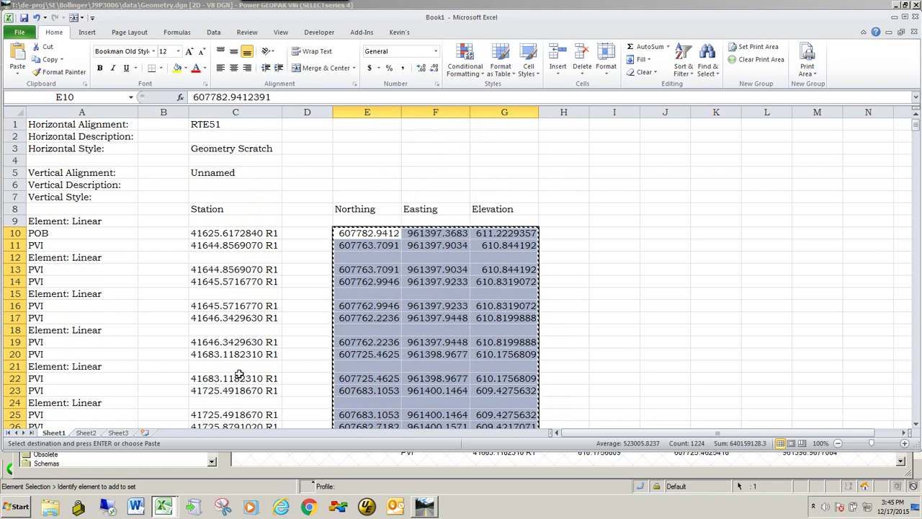
{"action": "key", "text": "alt+Tab"}
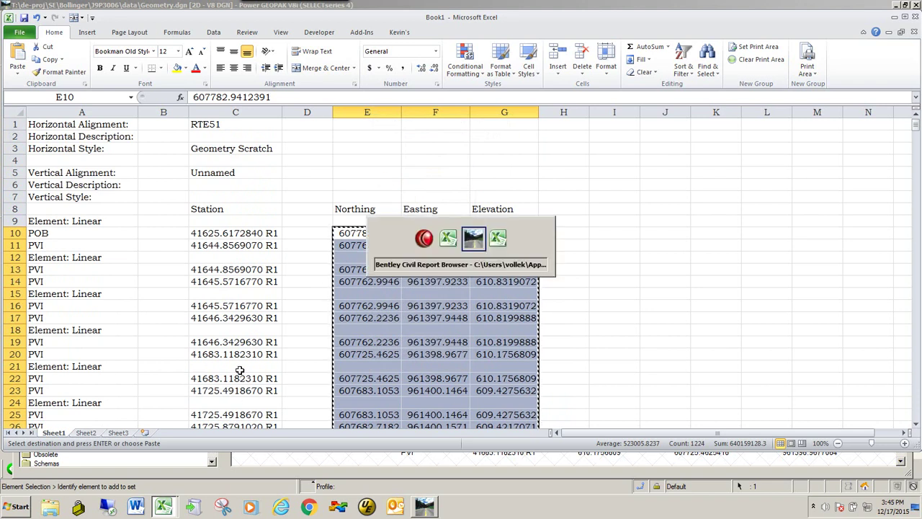
{"action": "key", "text": "alt+Tab"}
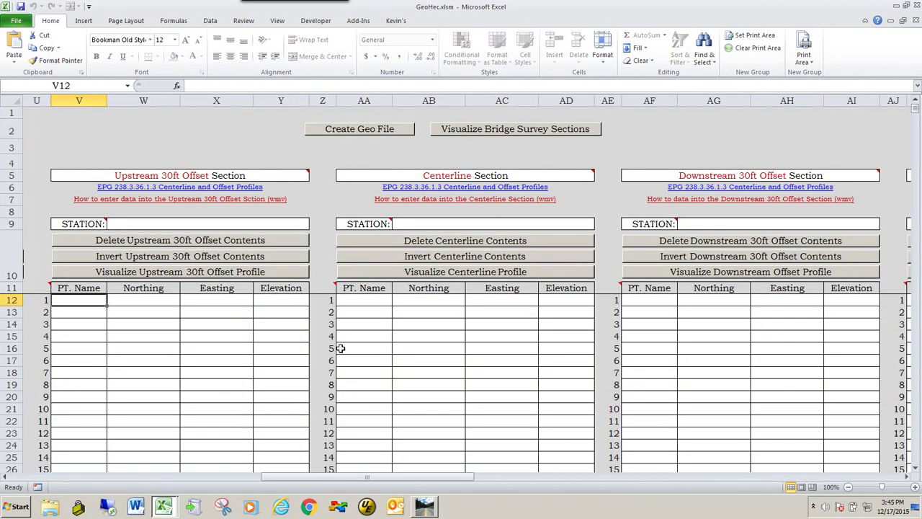
{"action": "left_click", "coordinate": [417, 301]}
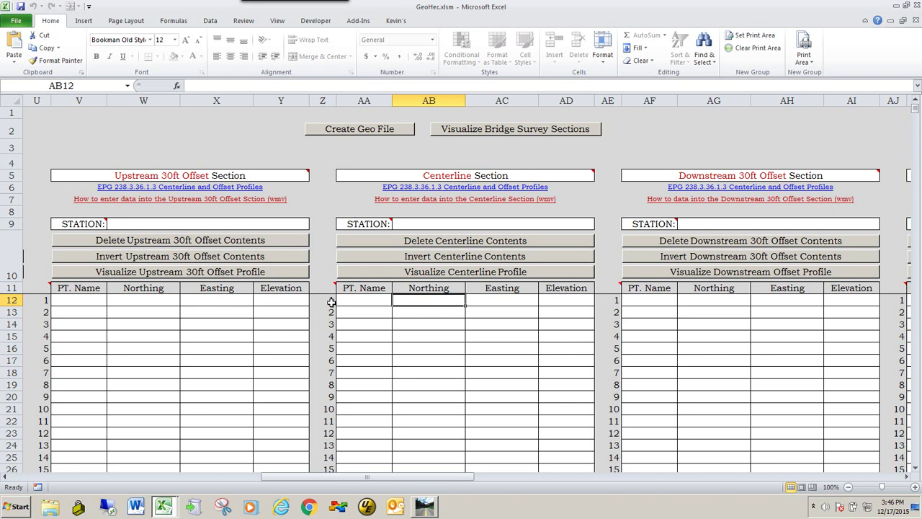
{"action": "right_click", "coordinate": [427, 301]}
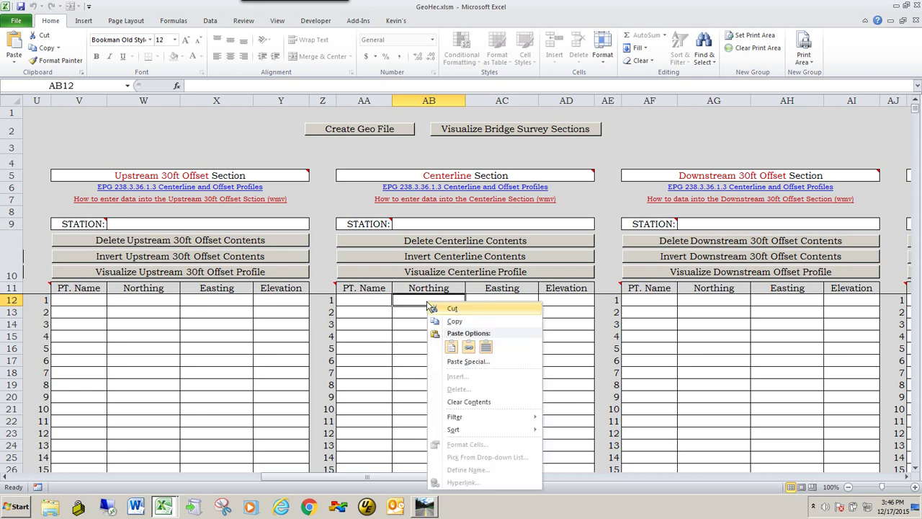
{"action": "left_click", "coordinate": [455, 347]}
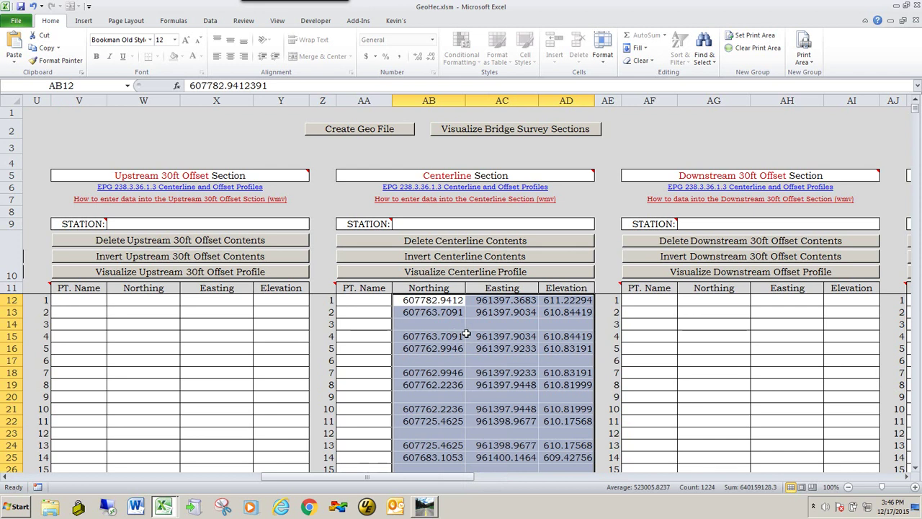
Visualize the centerline profile from the pasted coordinates and return to the main page
{"action": "scroll", "coordinate": [487, 321], "scroll_direction": "down", "scroll_amount": 1}
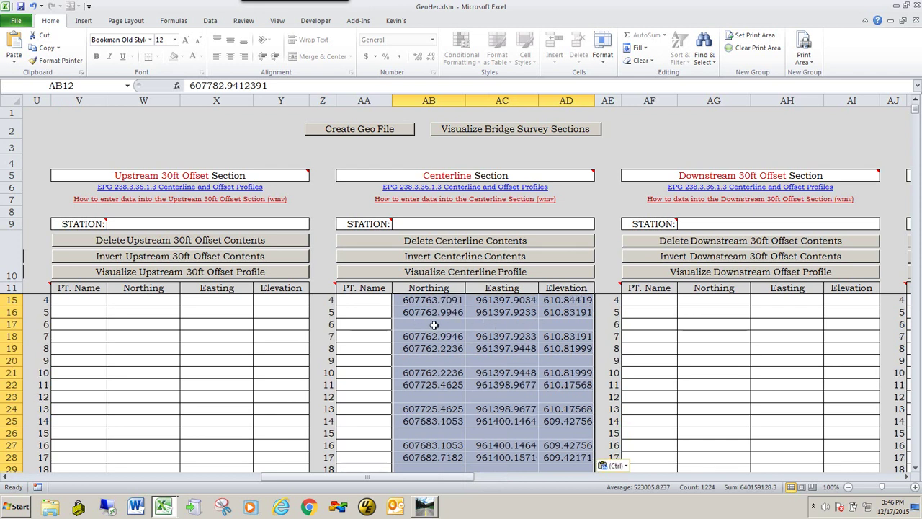
{"action": "left_click", "coordinate": [470, 272]}
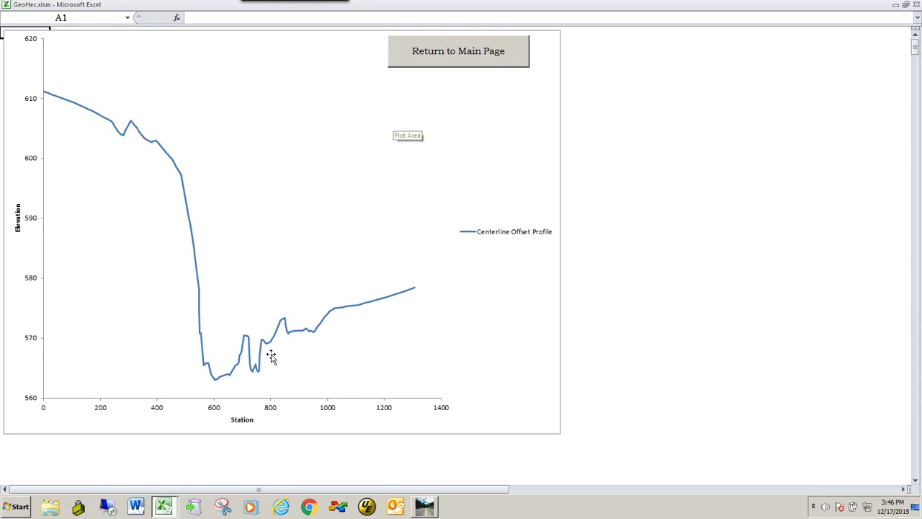
{"action": "left_click", "coordinate": [433, 54]}
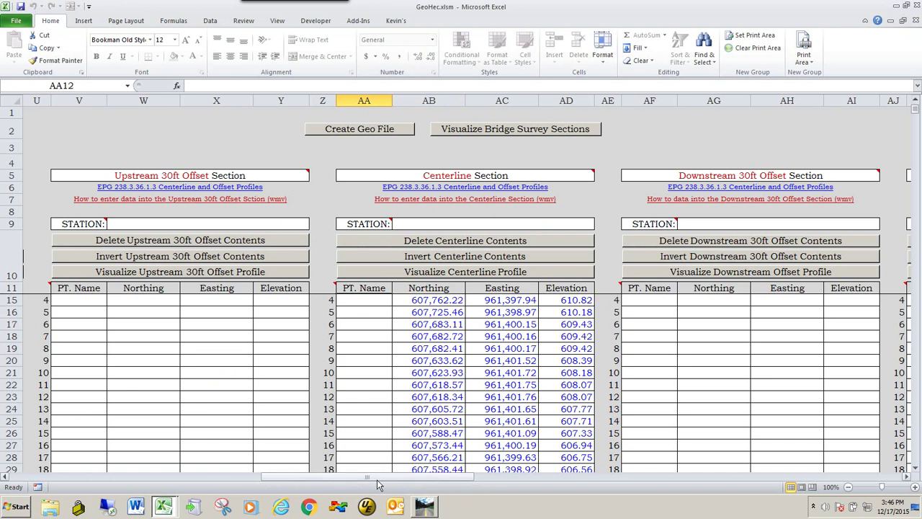
{"action": "left_click_drag", "start_coordinate": [380, 481], "coordinate": [351, 480]}
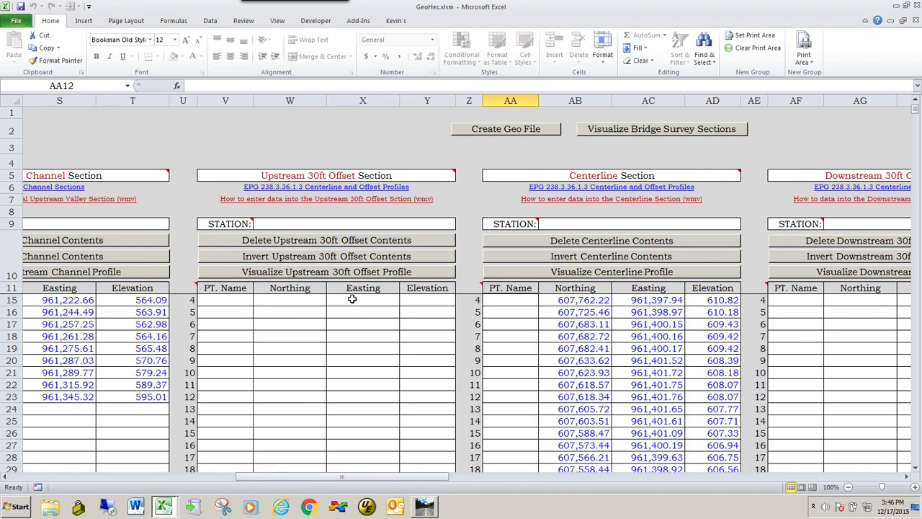
Switch to Power GEOPAK, close the centerline report, and open the upstream 30 ft offset line's profile model in View 8
{"action": "key", "text": "alt+Tab"}
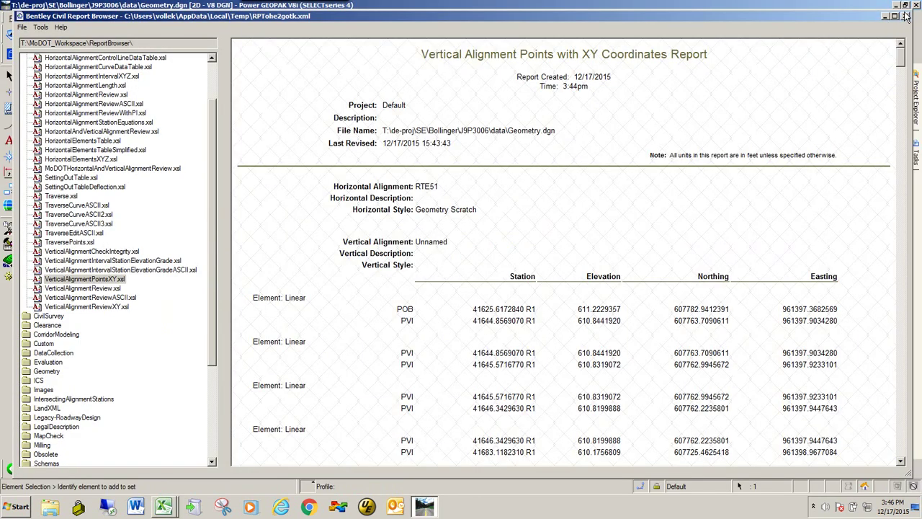
{"action": "left_click", "coordinate": [905, 16]}
{"action": "left_click_drag", "start_coordinate": [717, 132], "coordinate": [744, 204]}
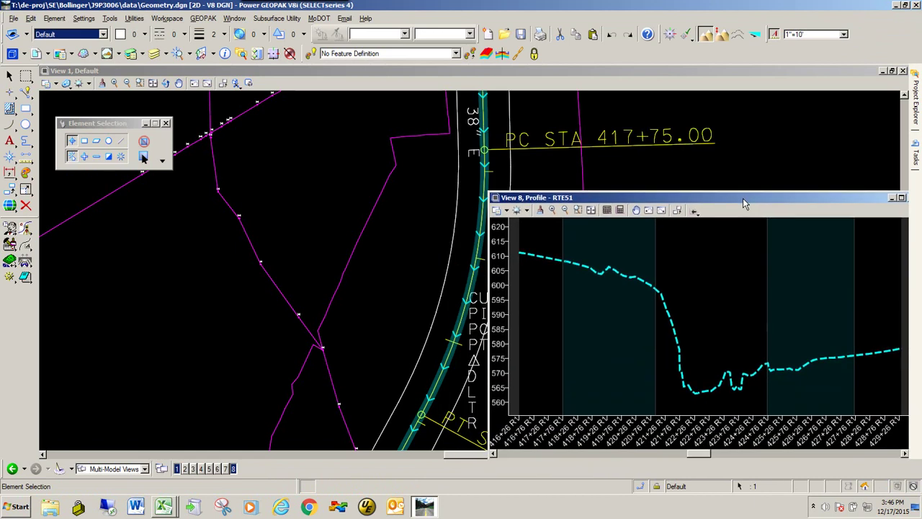
{"action": "left_click", "coordinate": [414, 208]}
{"action": "left_click", "coordinate": [458, 186]}
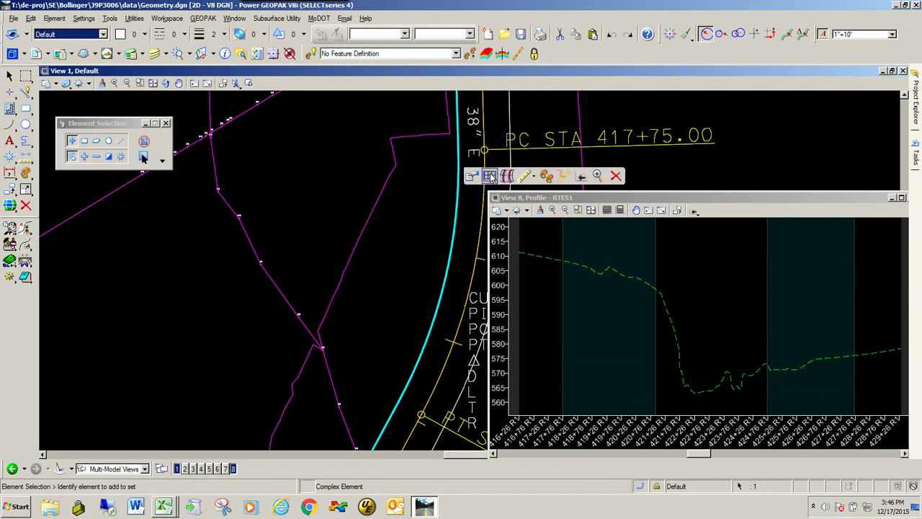
{"action": "left_click", "coordinate": [489, 176]}
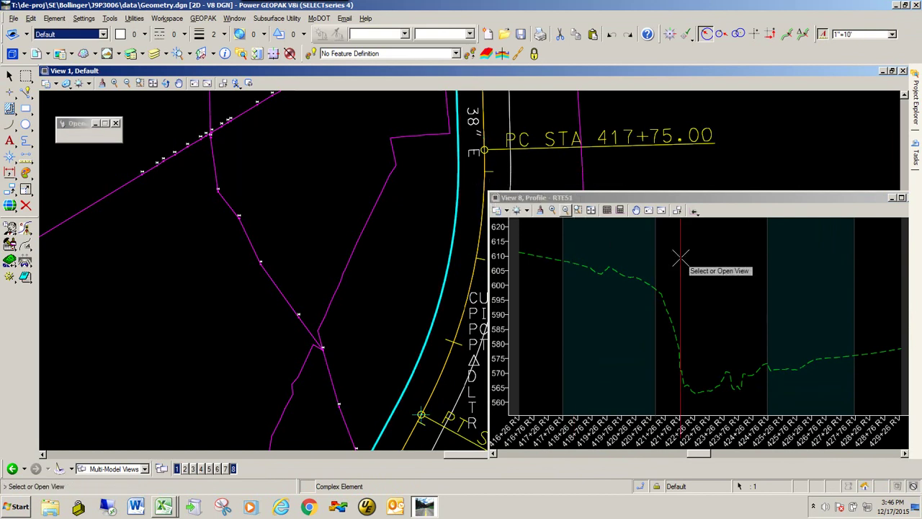
{"action": "left_click_drag", "start_coordinate": [677, 196], "coordinate": [641, 142]}
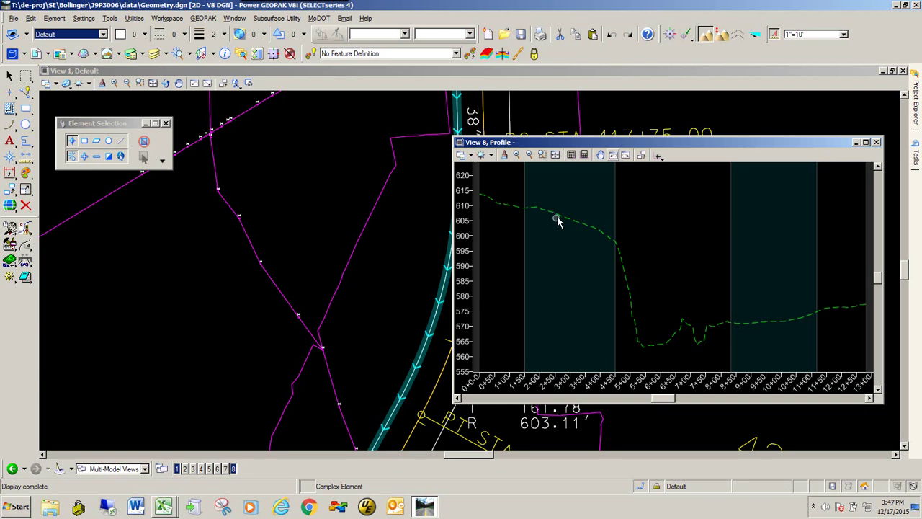
Report the offset line's existing terrain surface profile with the VerticalAlignmentPointsXY.xsl style sheet and export it to Microsoft Excel
{"action": "mouse_move", "coordinate": [561, 218]}
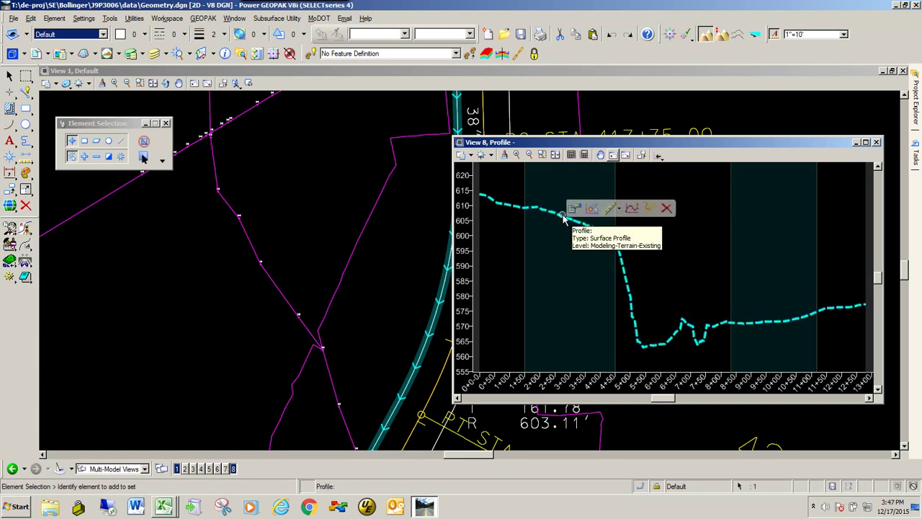
{"action": "left_click", "coordinate": [650, 208]}
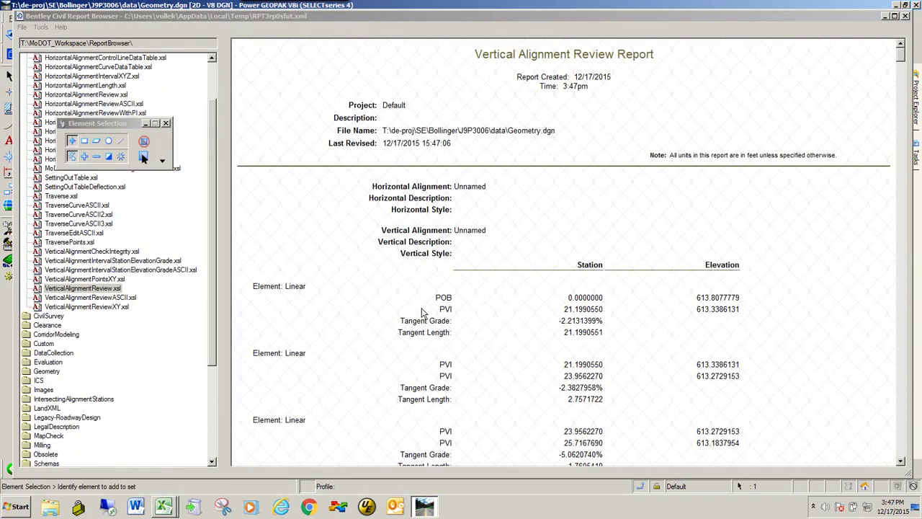
{"action": "left_click", "coordinate": [101, 279]}
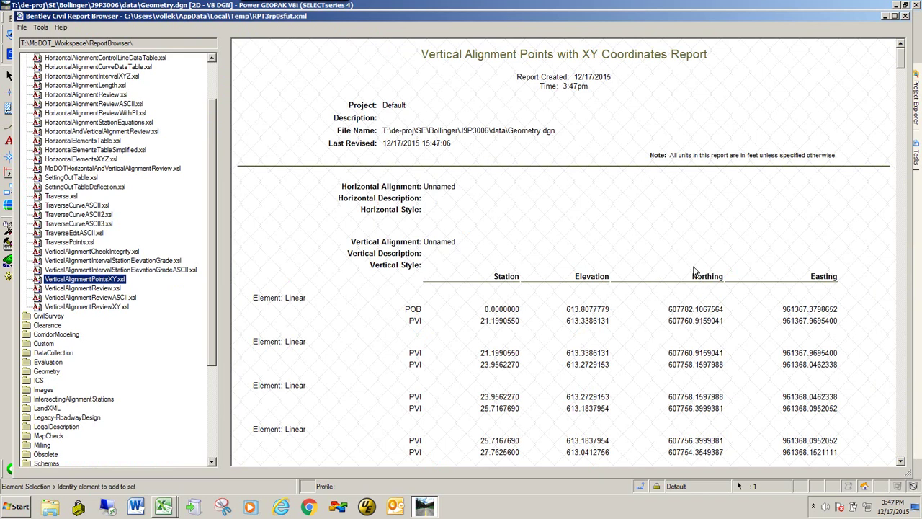
{"action": "right_click", "coordinate": [529, 190]}
{"action": "left_click", "coordinate": [604, 385]}
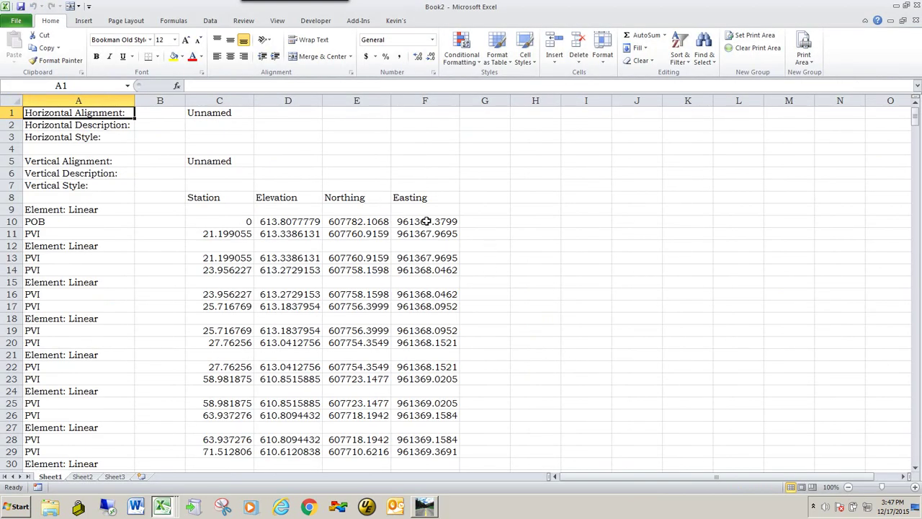
Move the offset report's Elevation column from column D to column G, after Northing and Easting
{"action": "left_click", "coordinate": [284, 100]}
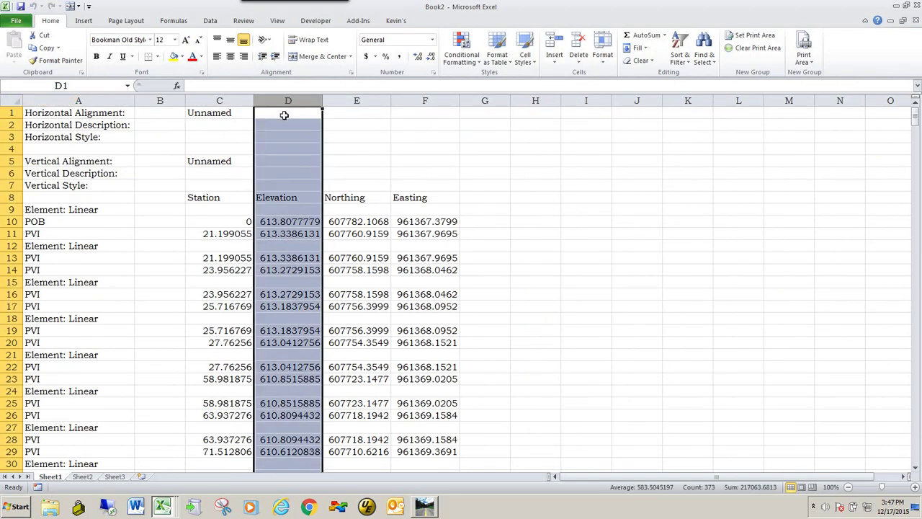
{"action": "left_click_drag", "start_coordinate": [286, 108], "coordinate": [482, 114]}
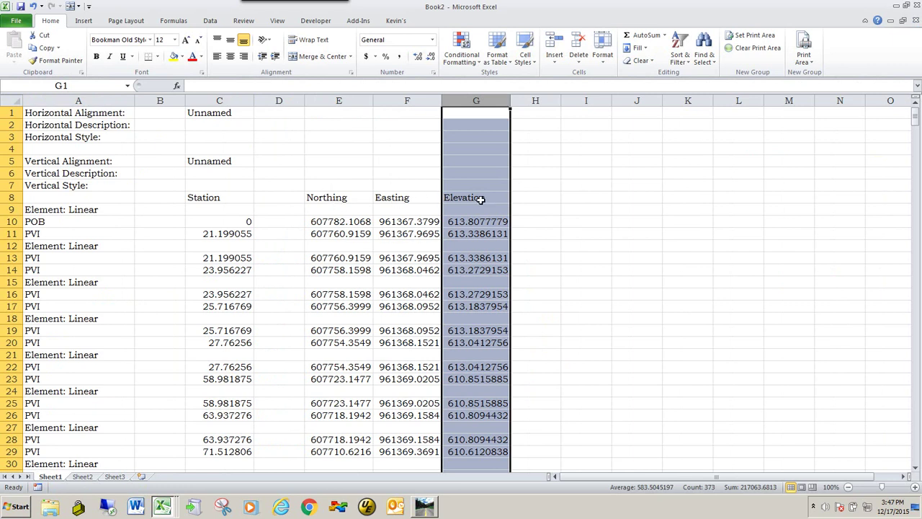
{"action": "left_click", "coordinate": [600, 208]}
Copy the offset coordinates and elevations in E10:G566 and paste them into the Upstream 30ft Offset Section of GeoHec.xlsm, starting at cell W12
{"action": "left_click_drag", "start_coordinate": [329, 223], "coordinate": [473, 425]}
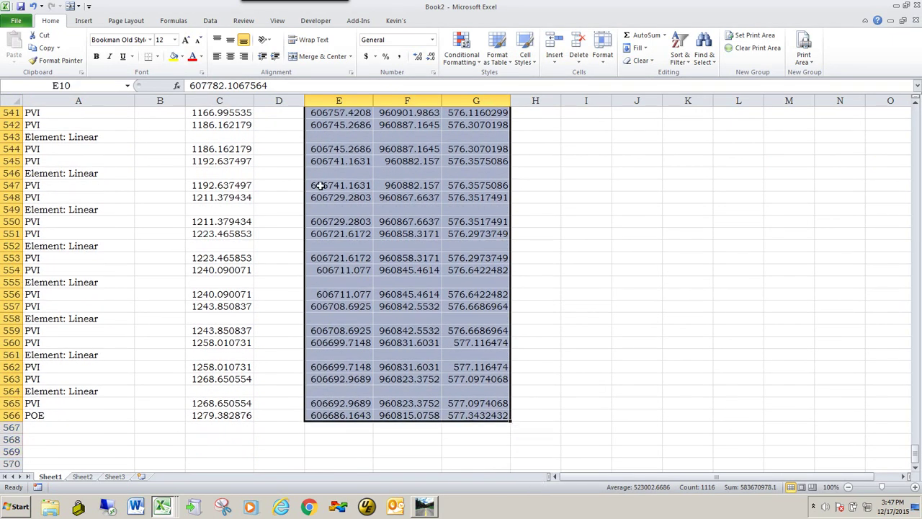
{"action": "right_click", "coordinate": [329, 153]}
{"action": "left_click", "coordinate": [356, 174]}
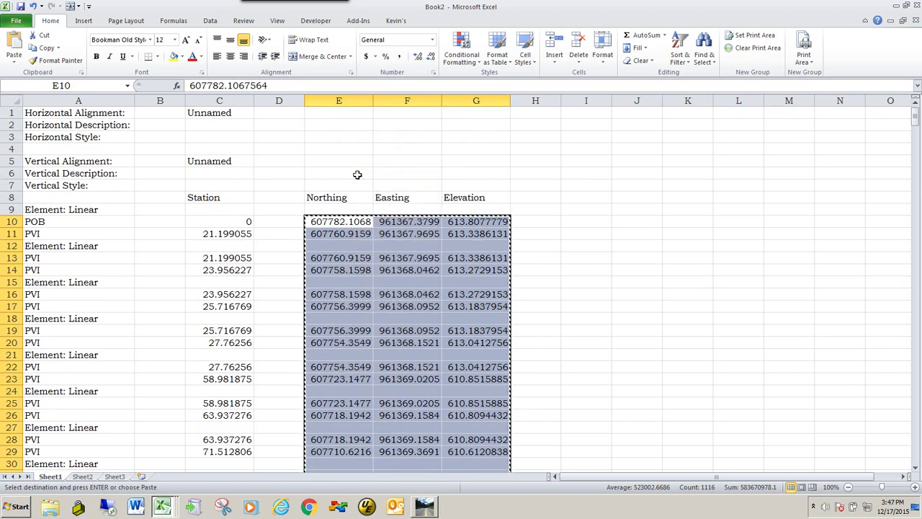
{"action": "key", "text": "alt+Tab"}
{"action": "key", "text": "Tab"}
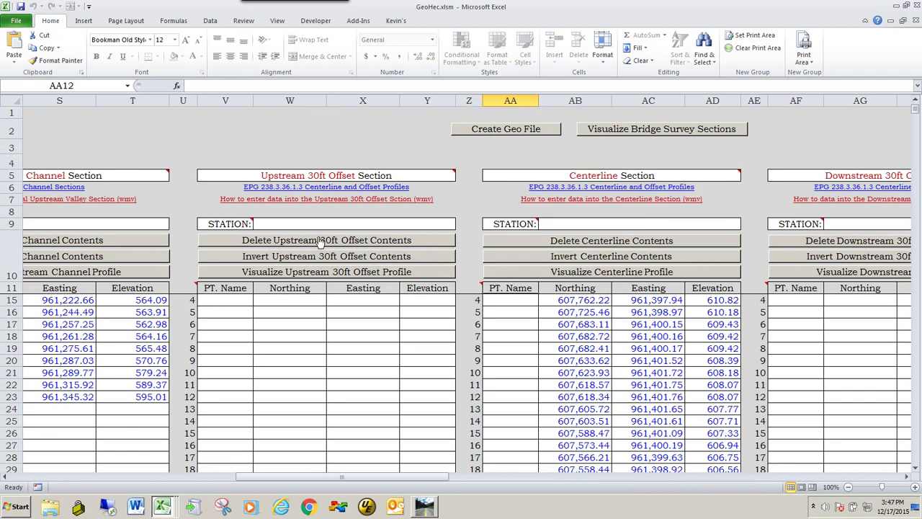
{"action": "left_click", "coordinate": [290, 301]}
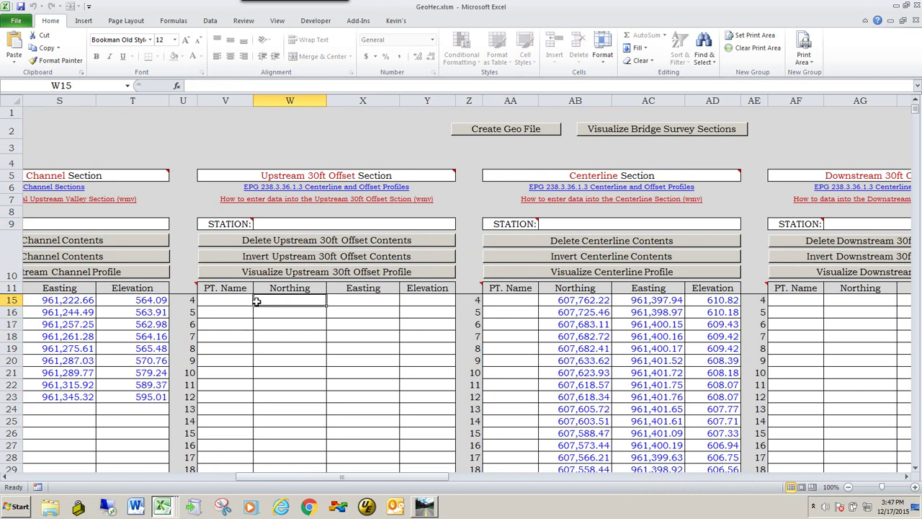
{"action": "scroll", "coordinate": [293, 304], "scroll_direction": "up", "scroll_amount": 1}
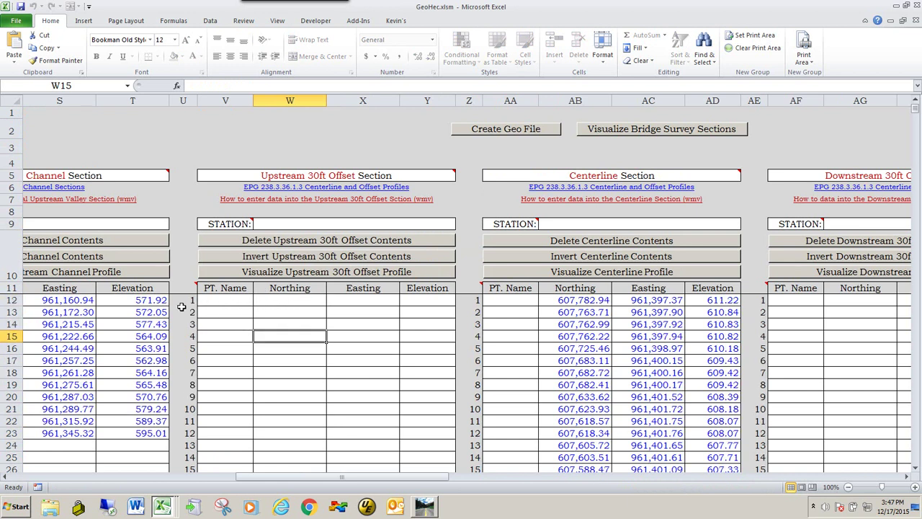
{"action": "left_click", "coordinate": [282, 303]}
{"action": "right_click", "coordinate": [283, 303]}
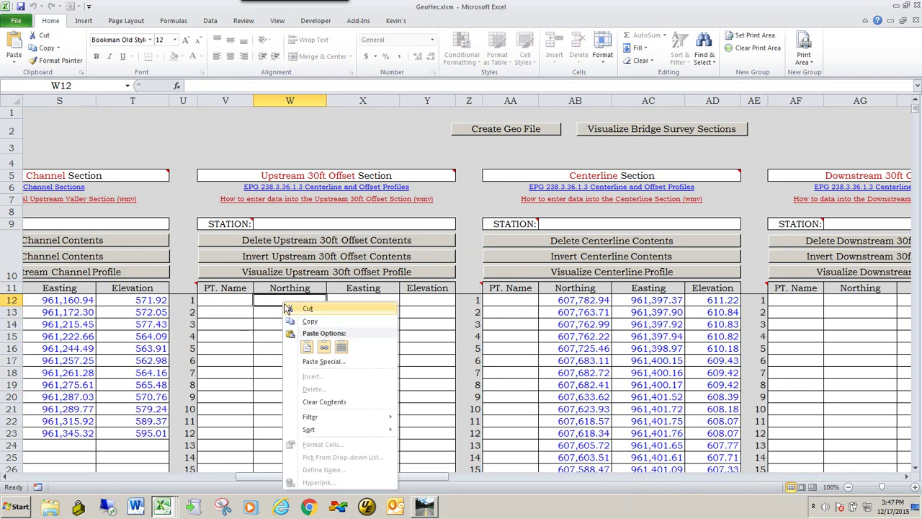
{"action": "left_click", "coordinate": [307, 347]}
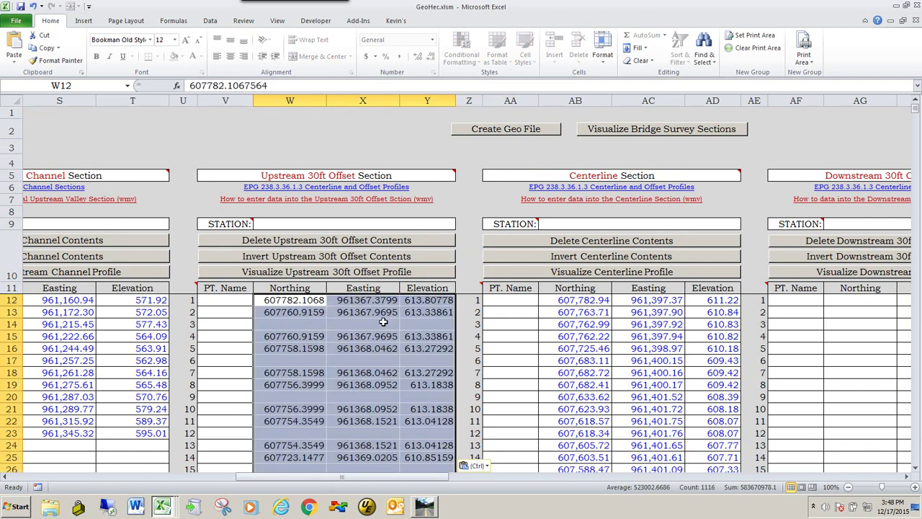
Visualize the upstream 30 ft offset profile and return to the main page's Streambed section
{"action": "left_click", "coordinate": [322, 276]}
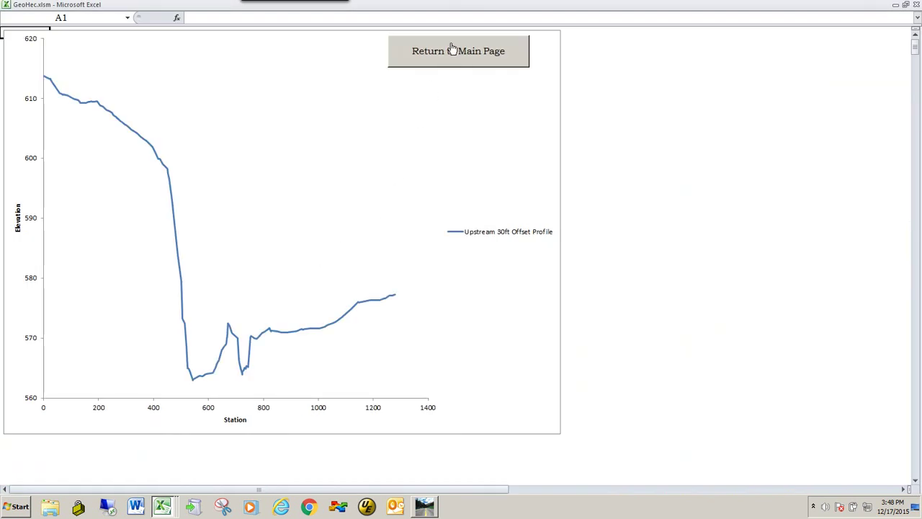
{"action": "left_click", "coordinate": [448, 52]}
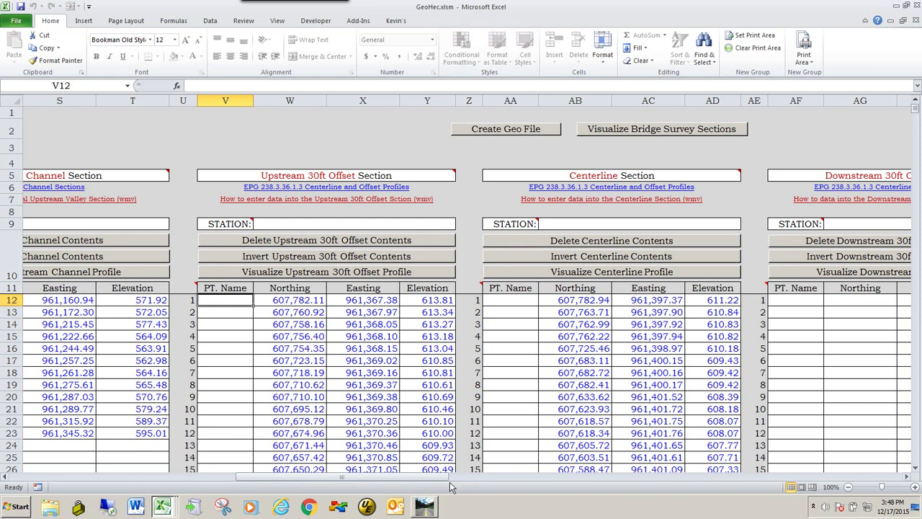
{"action": "left_click_drag", "start_coordinate": [432, 478], "coordinate": [460, 484]}
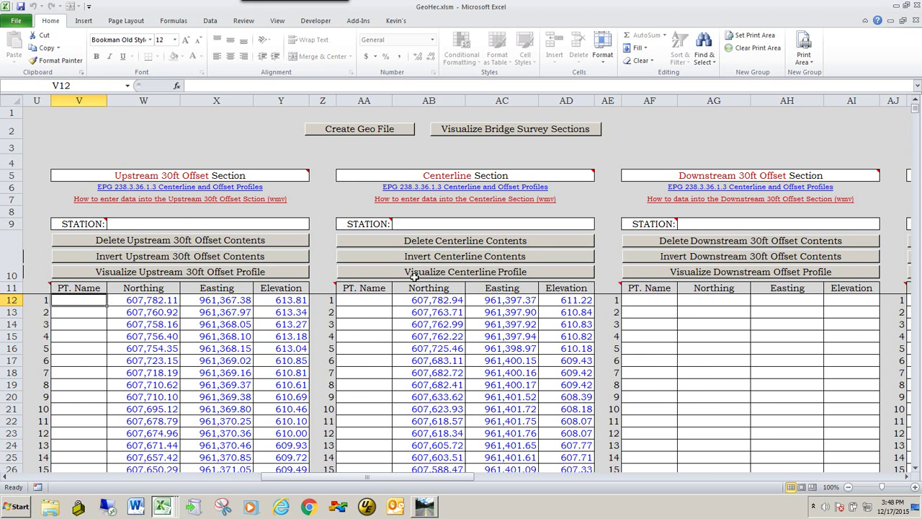
{"action": "left_click_drag", "start_coordinate": [406, 476], "coordinate": [173, 479]}
{"action": "mouse_move", "coordinate": [162, 215]}
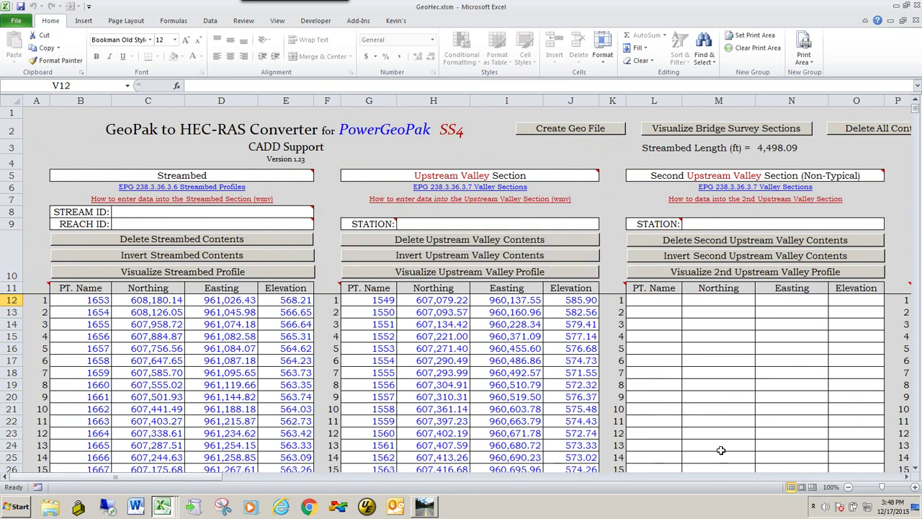